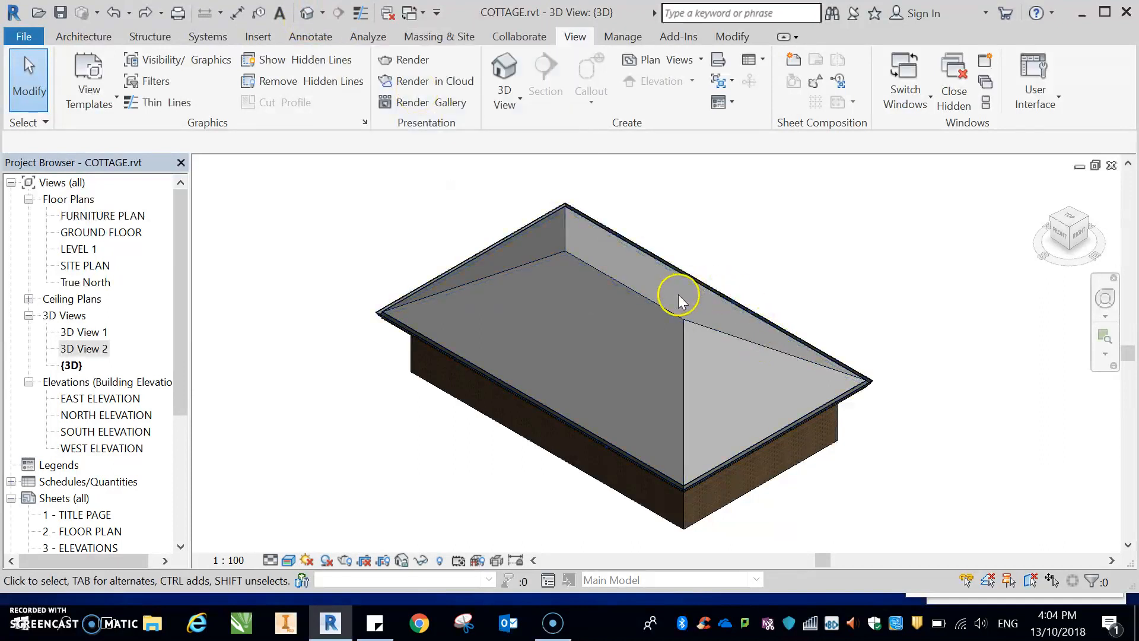
- Duplicate the hip roof's Generic - 125mm type under the name RED TILE ROOF - 125mm 2
{"action": "left_click", "coordinate": [661, 312]}
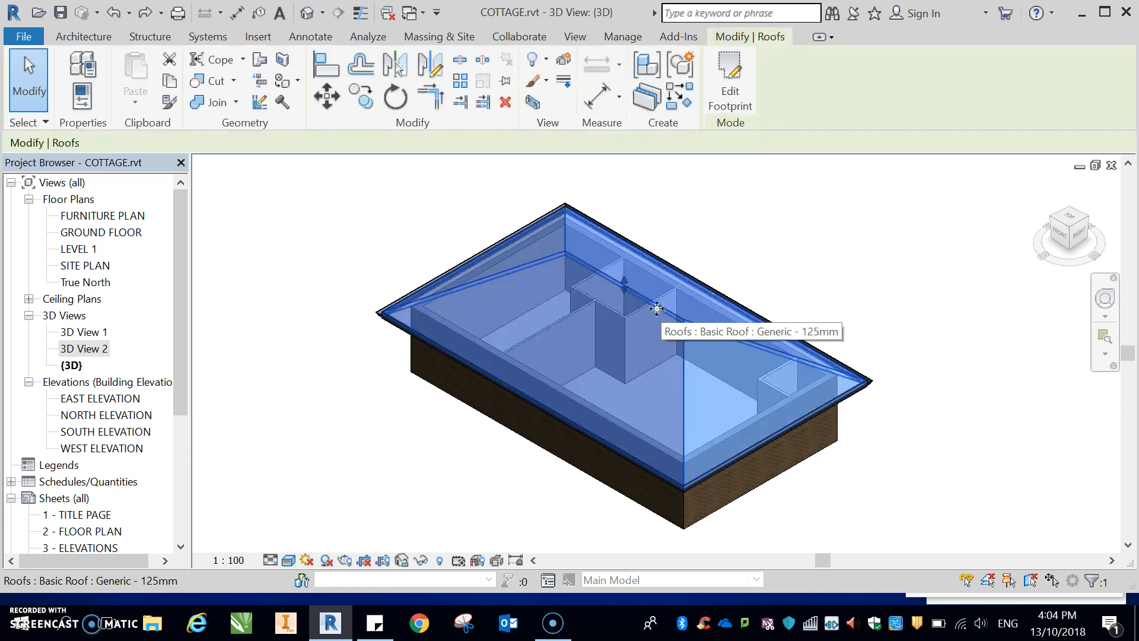
{"action": "left_click", "coordinate": [84, 96]}
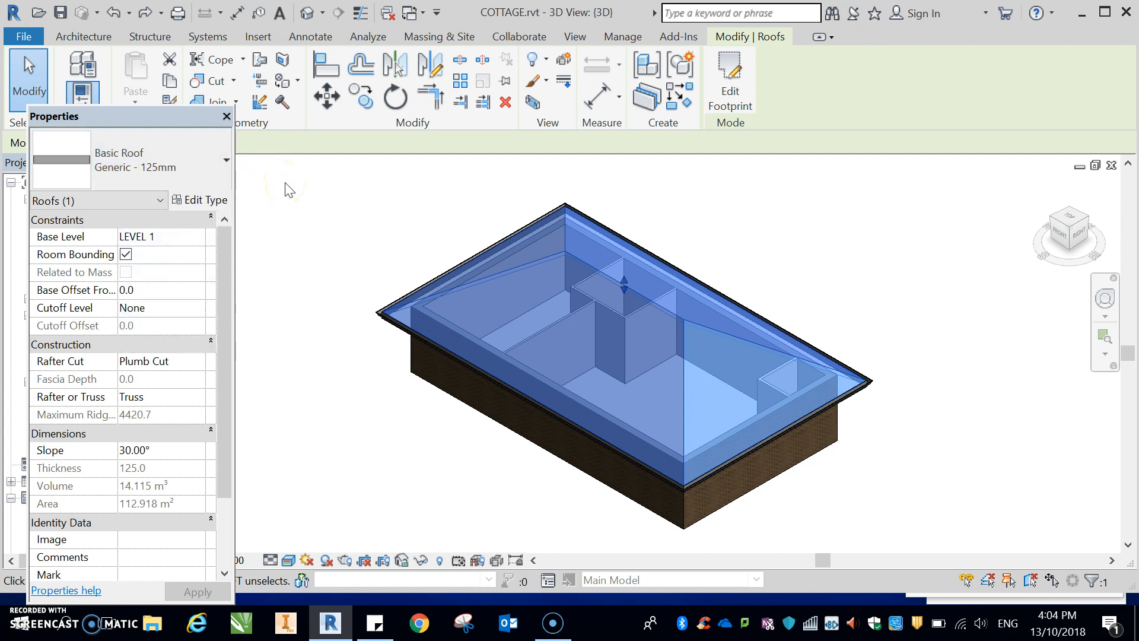
{"action": "left_click", "coordinate": [207, 200]}
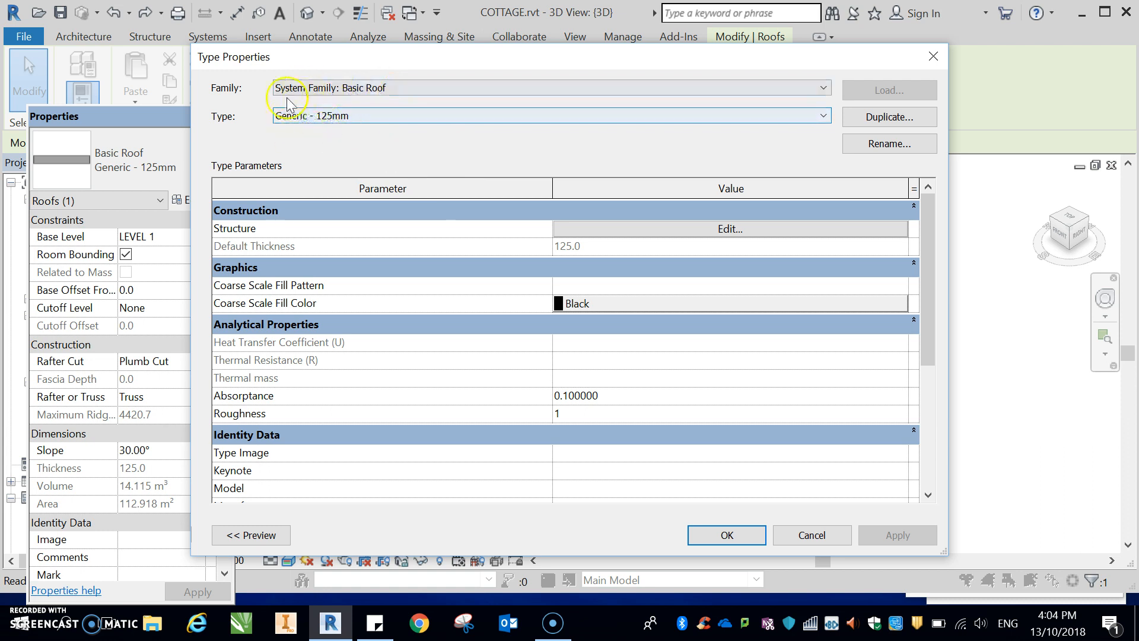
{"action": "left_click", "coordinate": [890, 116]}
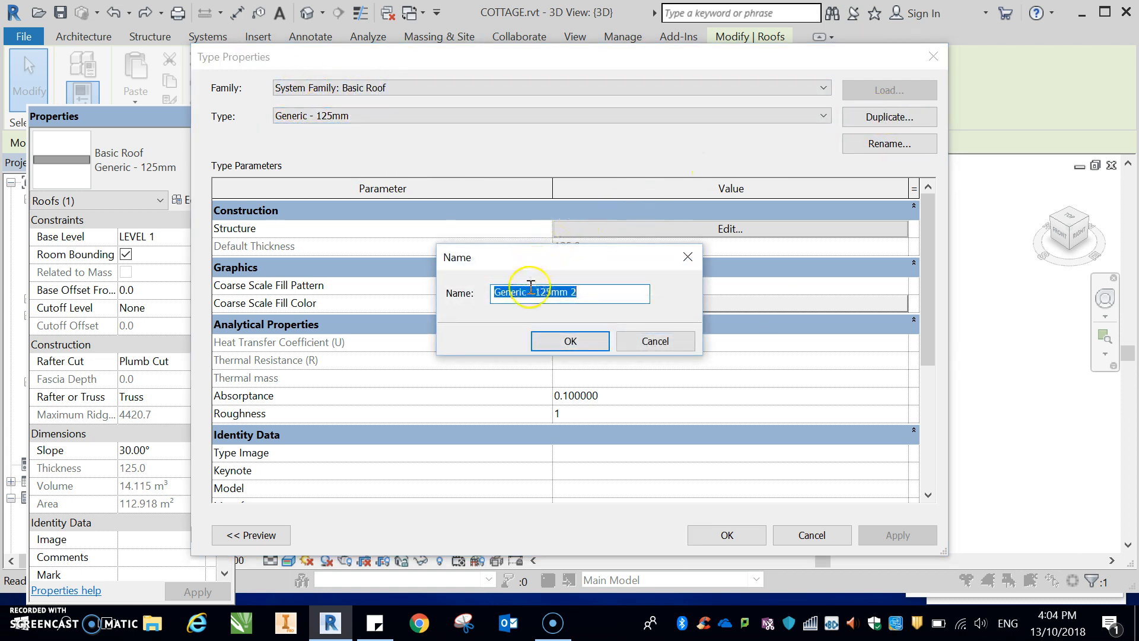
{"action": "left_click_drag", "start_coordinate": [525, 291], "coordinate": [486, 290]}
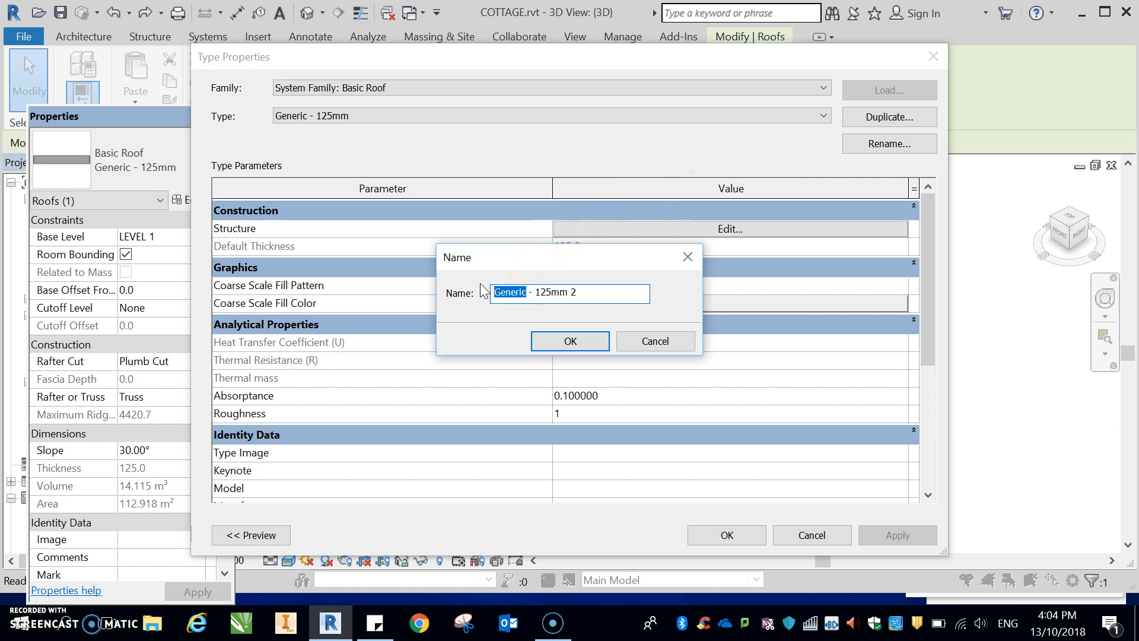
{"action": "type", "text": "RED TILE ROOF"}
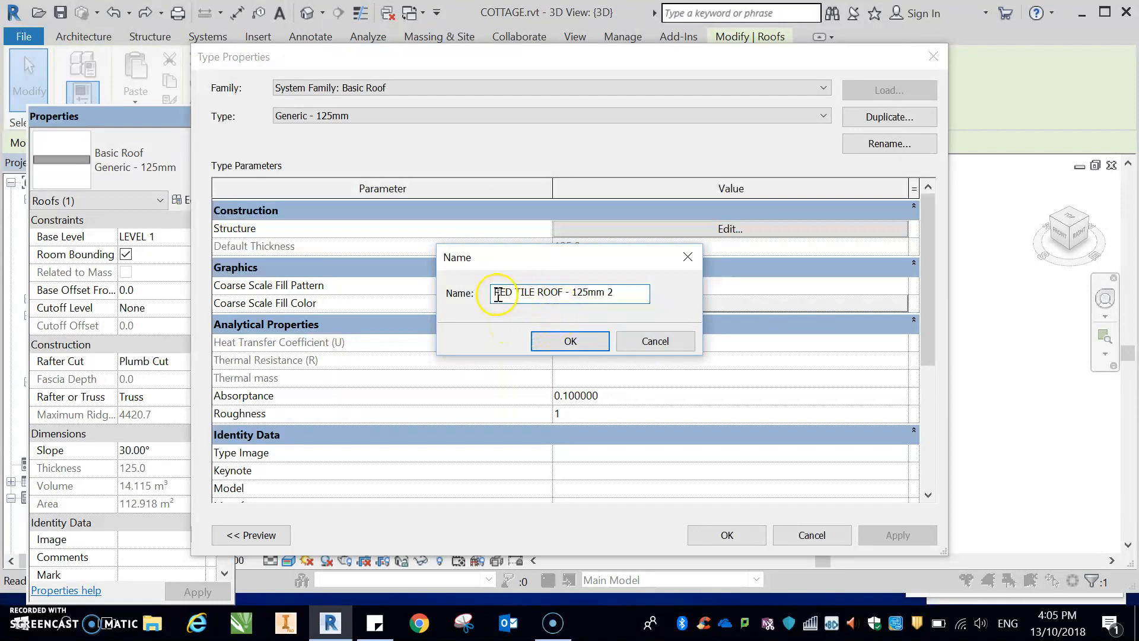
{"action": "left_click", "coordinate": [571, 341]}
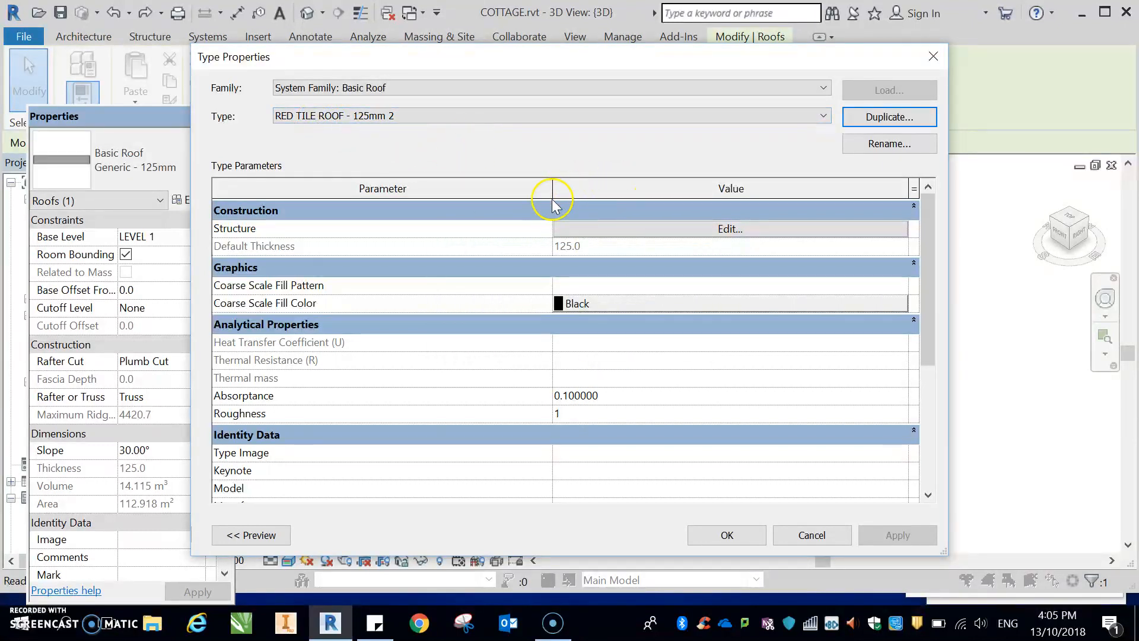
- Open the material choices for the new roof type's structure layer and locate the Roofing - Tile material
{"action": "left_click", "coordinate": [730, 229]}
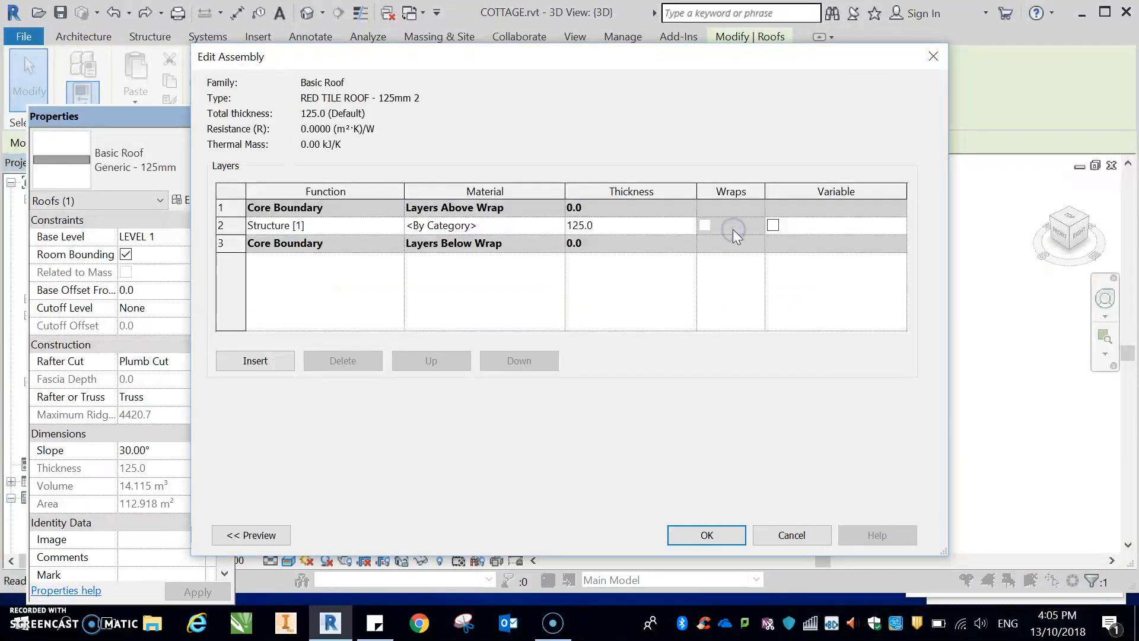
{"action": "left_click", "coordinate": [558, 230]}
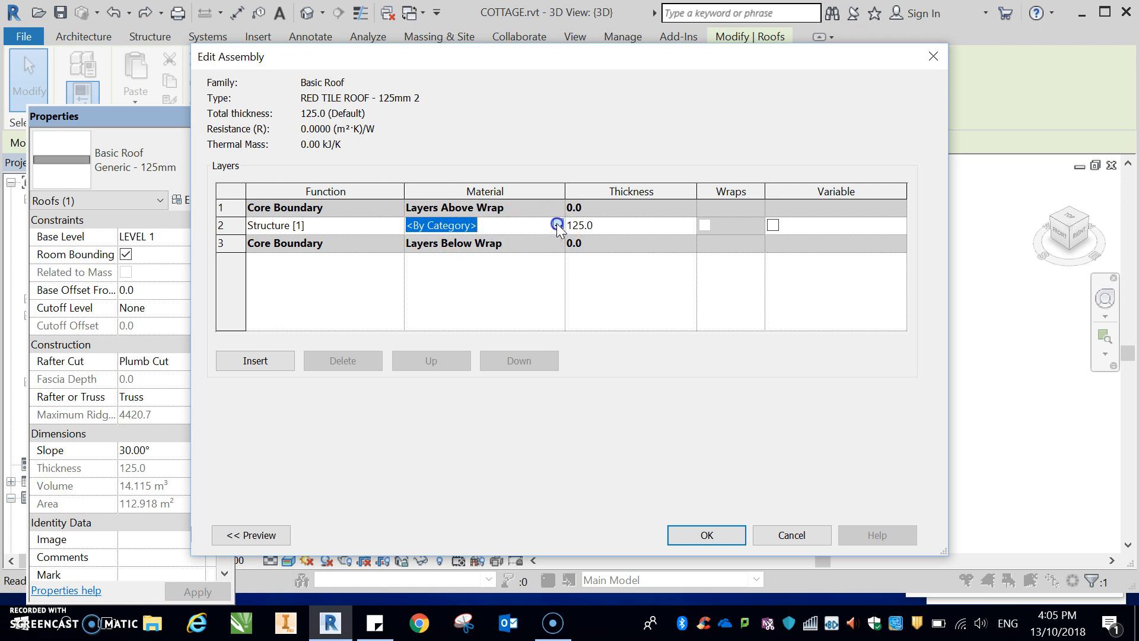
{"action": "left_click", "coordinate": [557, 225]}
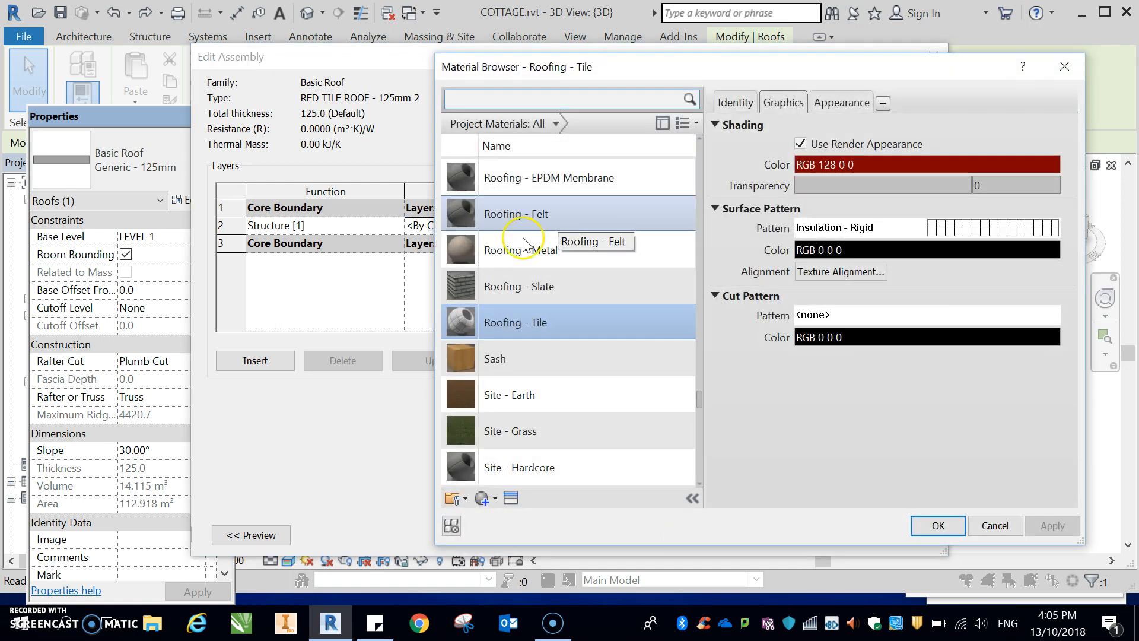
{"action": "scroll", "coordinate": [530, 261], "scroll_direction": "up", "scroll_amount": 5}
{"action": "scroll", "coordinate": [530, 262], "scroll_direction": "up", "scroll_amount": 12}
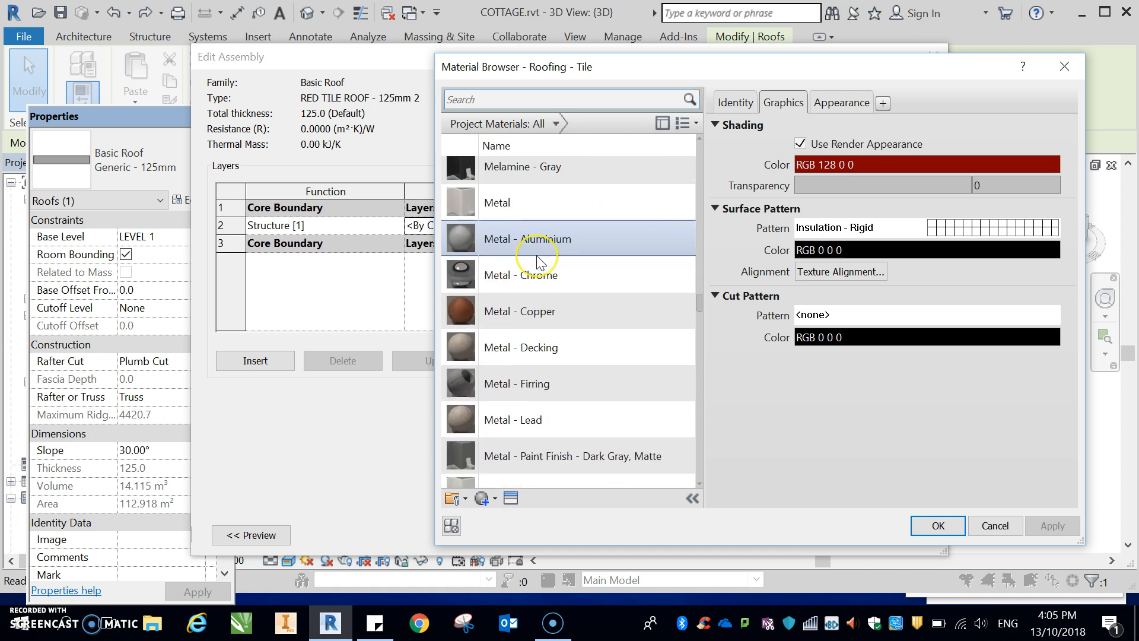
{"action": "scroll", "coordinate": [536, 255], "scroll_direction": "up", "scroll_amount": 1}
{"action": "scroll", "coordinate": [552, 267], "scroll_direction": "down", "scroll_amount": 10}
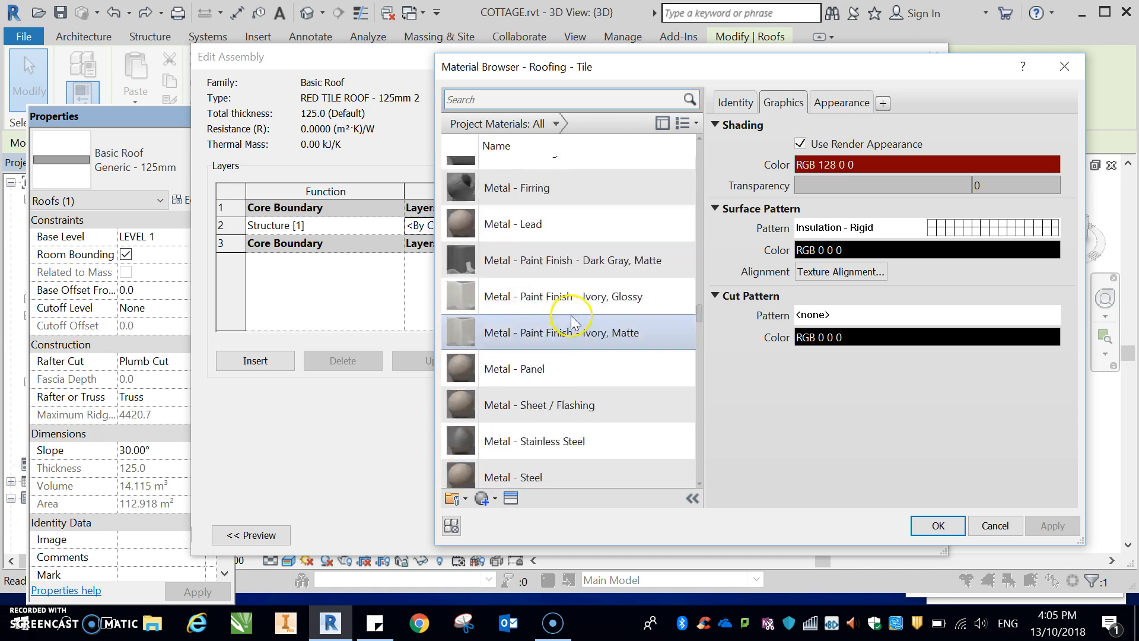
{"action": "scroll", "coordinate": [576, 374], "scroll_direction": "down", "scroll_amount": 10}
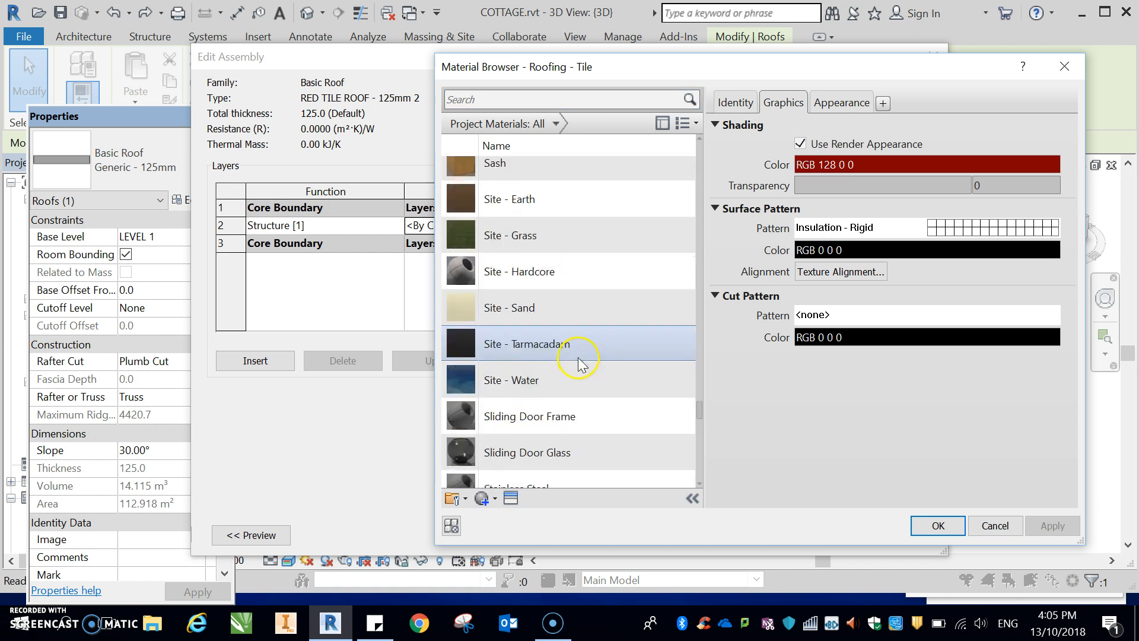
{"action": "scroll", "coordinate": [573, 353], "scroll_direction": "up", "scroll_amount": 3}
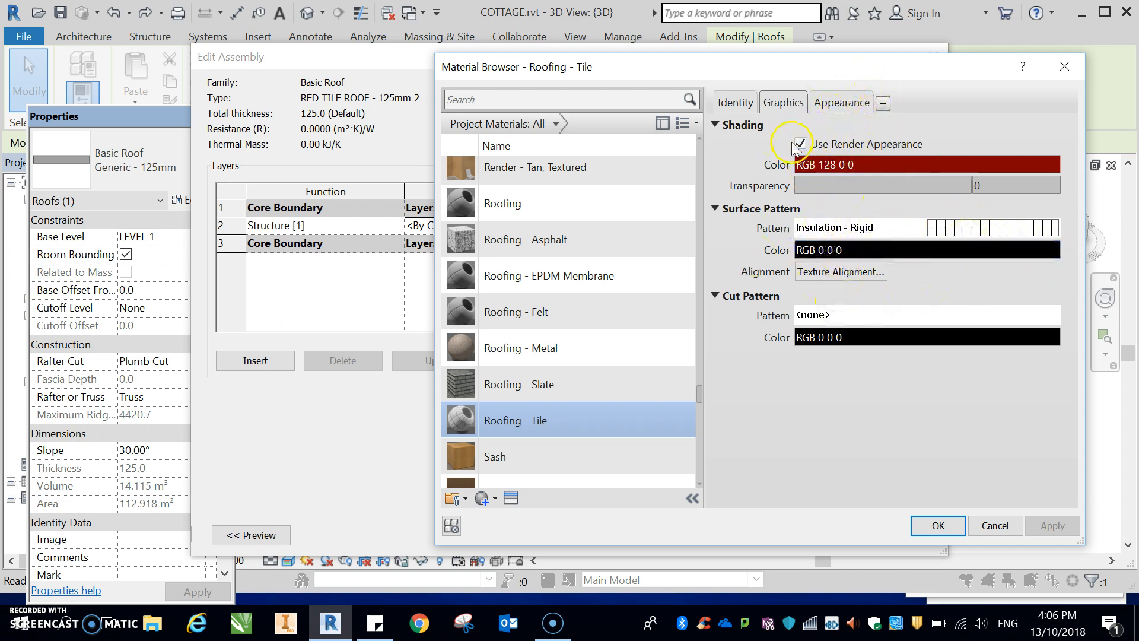
- Open the tile texture in the Roofing - Tile appearance for editing and choose the English Bond pattern
{"action": "left_click", "coordinate": [833, 105]}
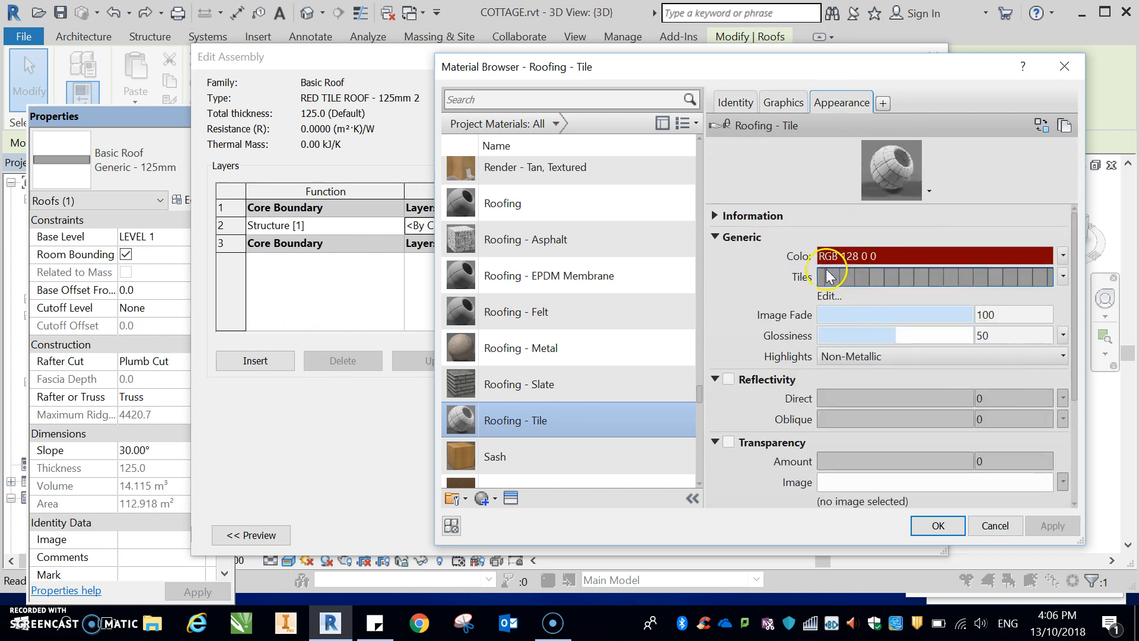
{"action": "mouse_move", "coordinate": [836, 264]}
{"action": "left_click", "coordinate": [828, 296]}
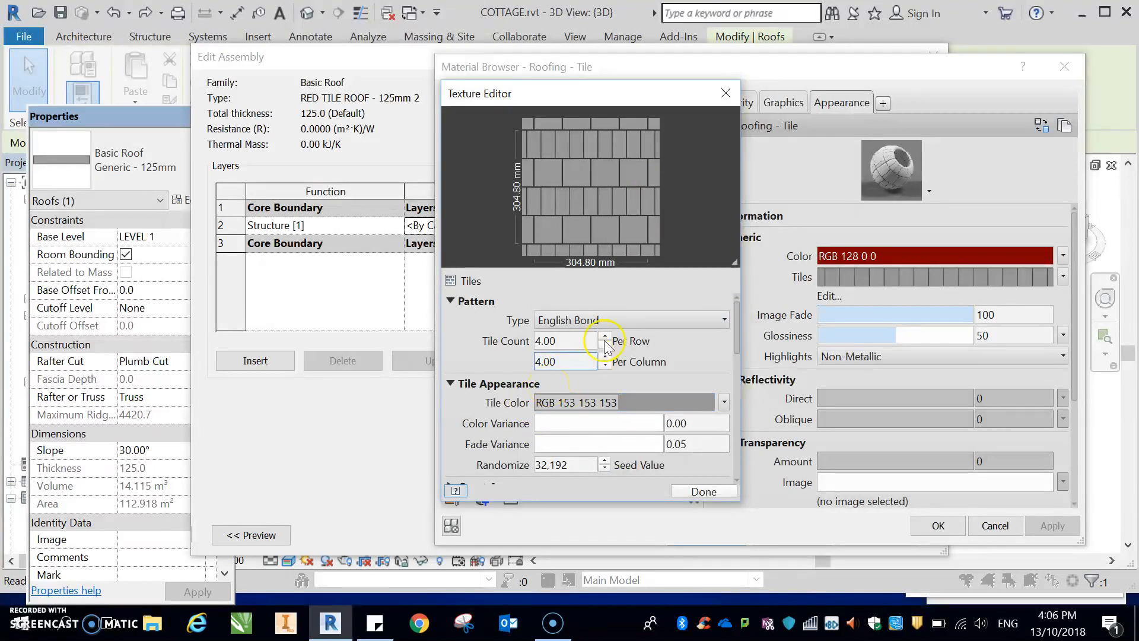
{"action": "left_click", "coordinate": [723, 321]}
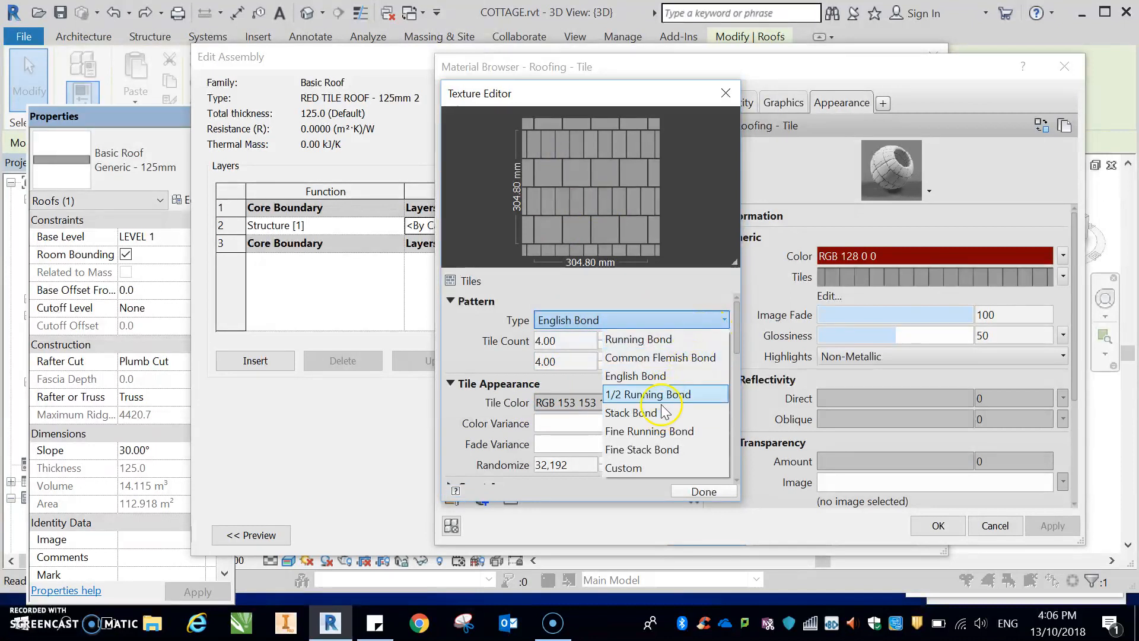
{"action": "left_click", "coordinate": [664, 381]}
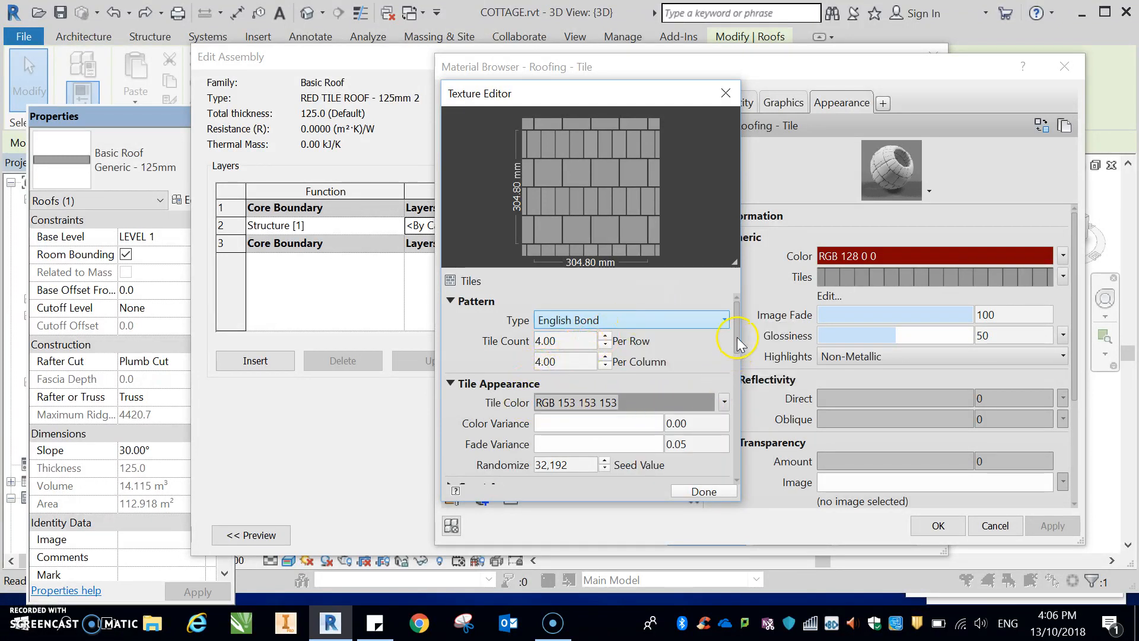
- Set the texture's tile color to red, RGB 255 0 0, and finish editing the texture
{"action": "scroll", "coordinate": [728, 384], "scroll_direction": "down", "scroll_amount": 5}
{"action": "scroll", "coordinate": [728, 383], "scroll_direction": "down", "scroll_amount": 6}
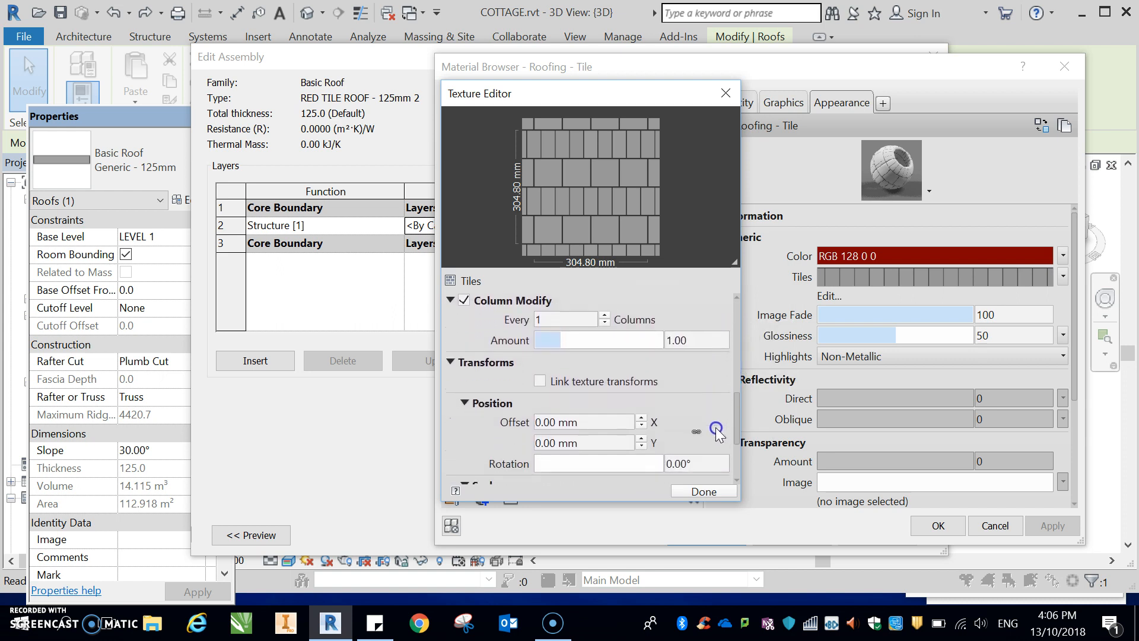
{"action": "scroll", "coordinate": [710, 470], "scroll_direction": "up", "scroll_amount": 10}
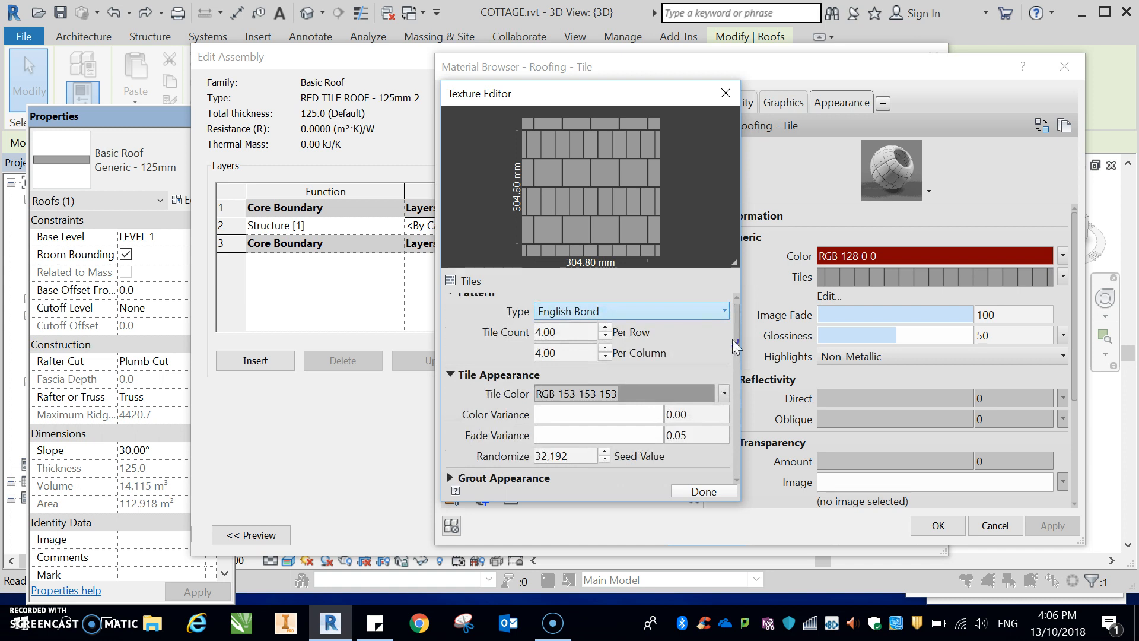
{"action": "left_click", "coordinate": [723, 393]}
{"action": "left_click", "coordinate": [635, 390]}
{"action": "left_click", "coordinate": [625, 390]}
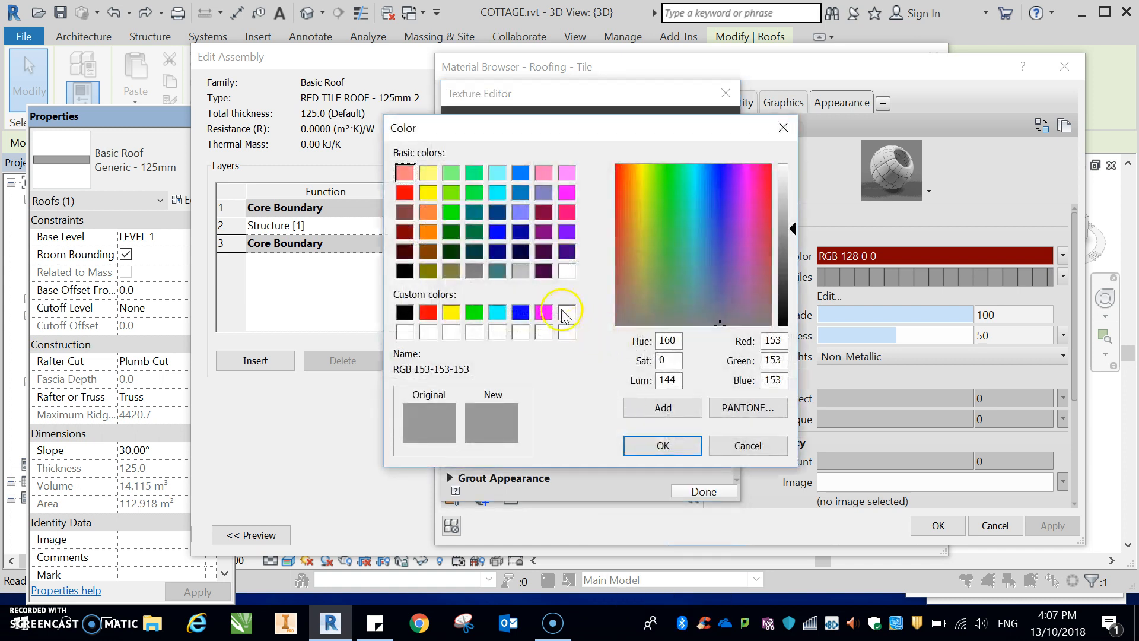
{"action": "left_click", "coordinate": [428, 315]}
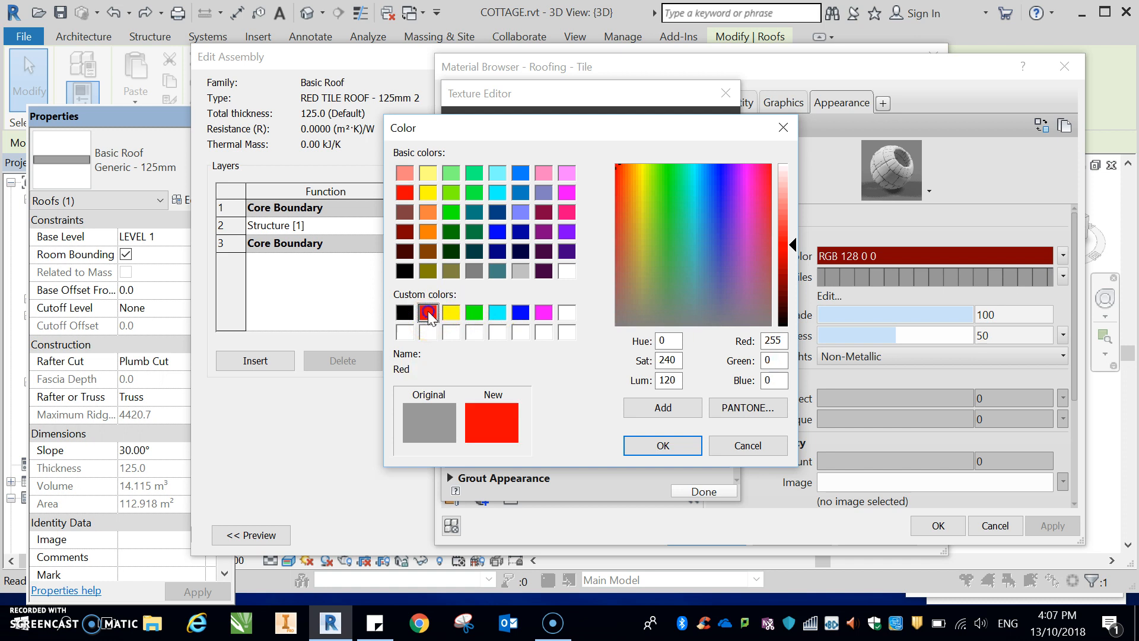
{"action": "left_click", "coordinate": [682, 448]}
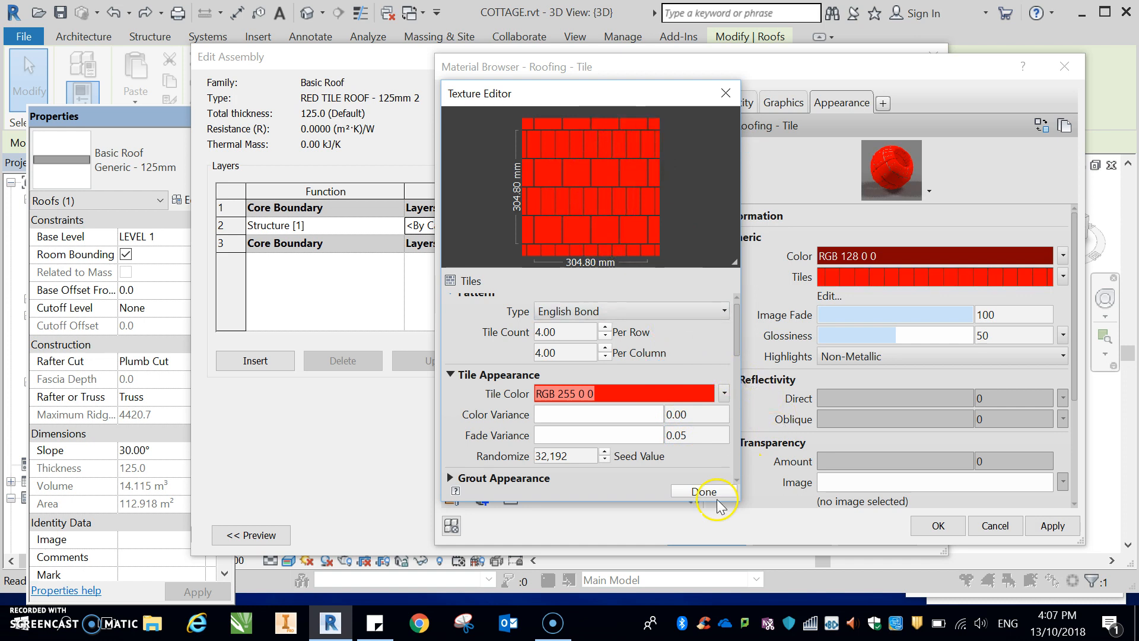
{"action": "left_click_drag", "start_coordinate": [736, 350], "coordinate": [751, 320]}
{"action": "left_click", "coordinate": [698, 491]}
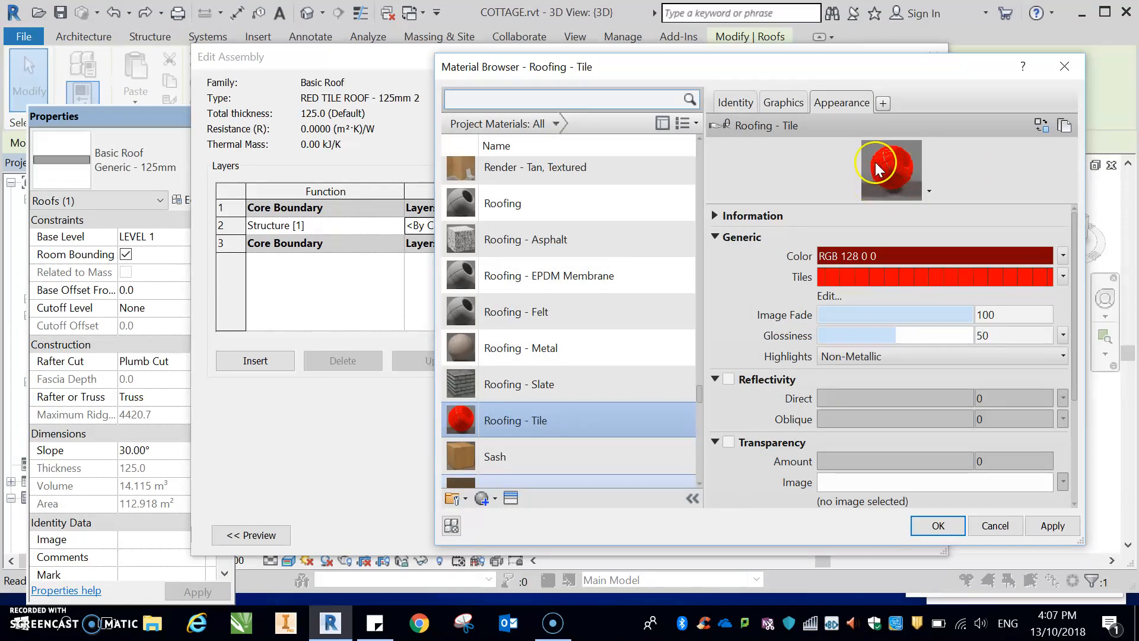
- Assign Roofing - Tile to the structure layer, confirm the new type for the roof, and deselect the roof
{"action": "left_click", "coordinate": [1052, 526]}
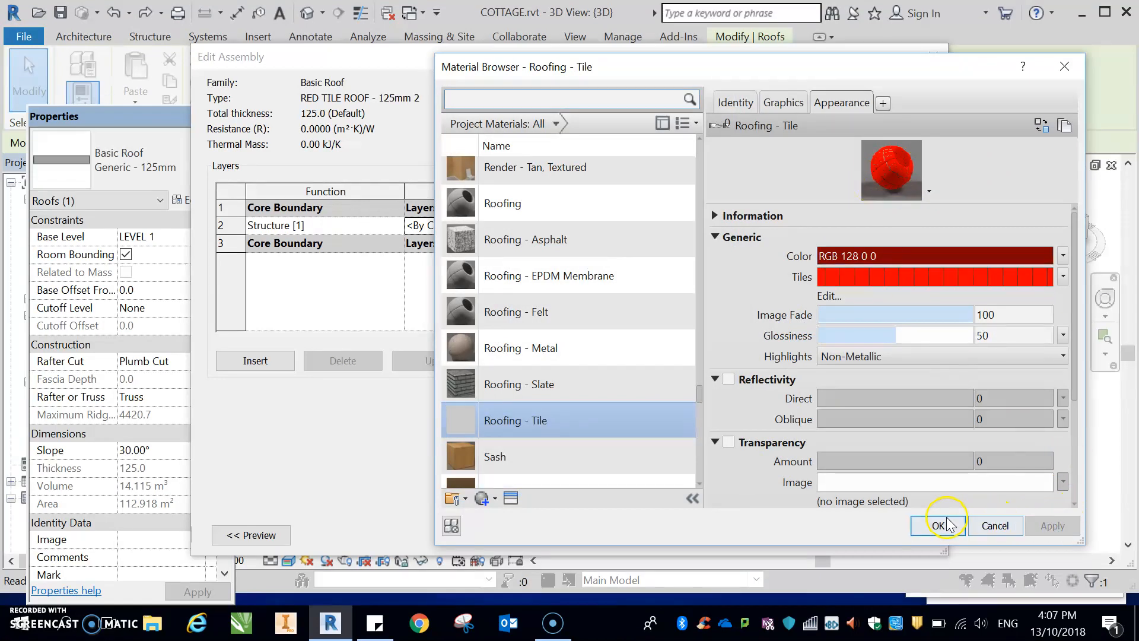
{"action": "left_click", "coordinate": [939, 526]}
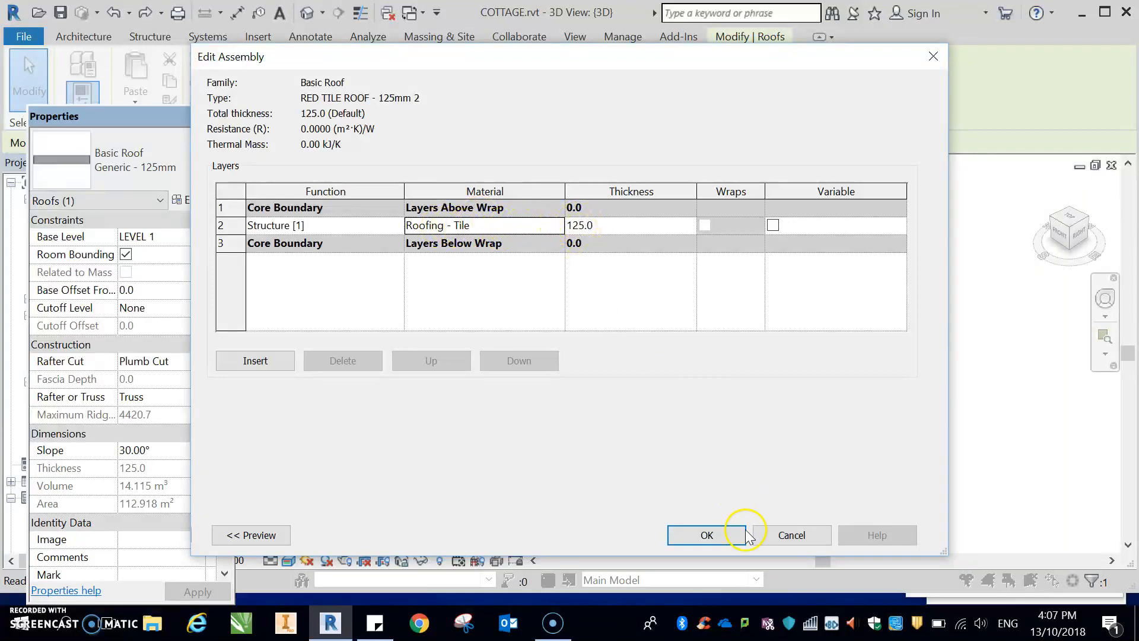
{"action": "left_click", "coordinate": [708, 535]}
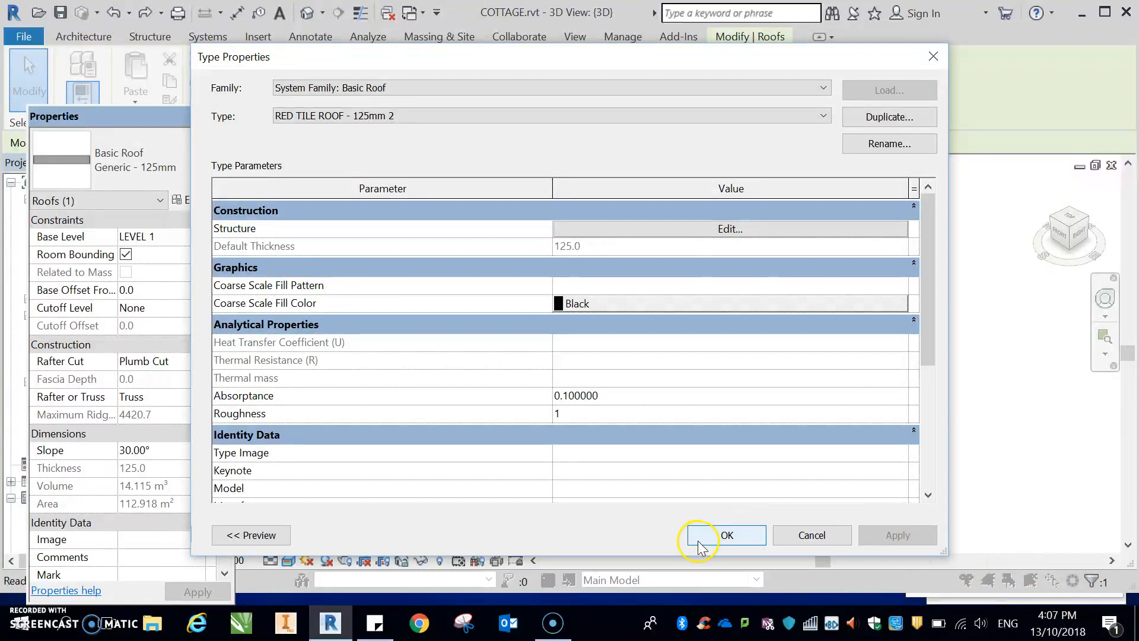
{"action": "left_click", "coordinate": [706, 543]}
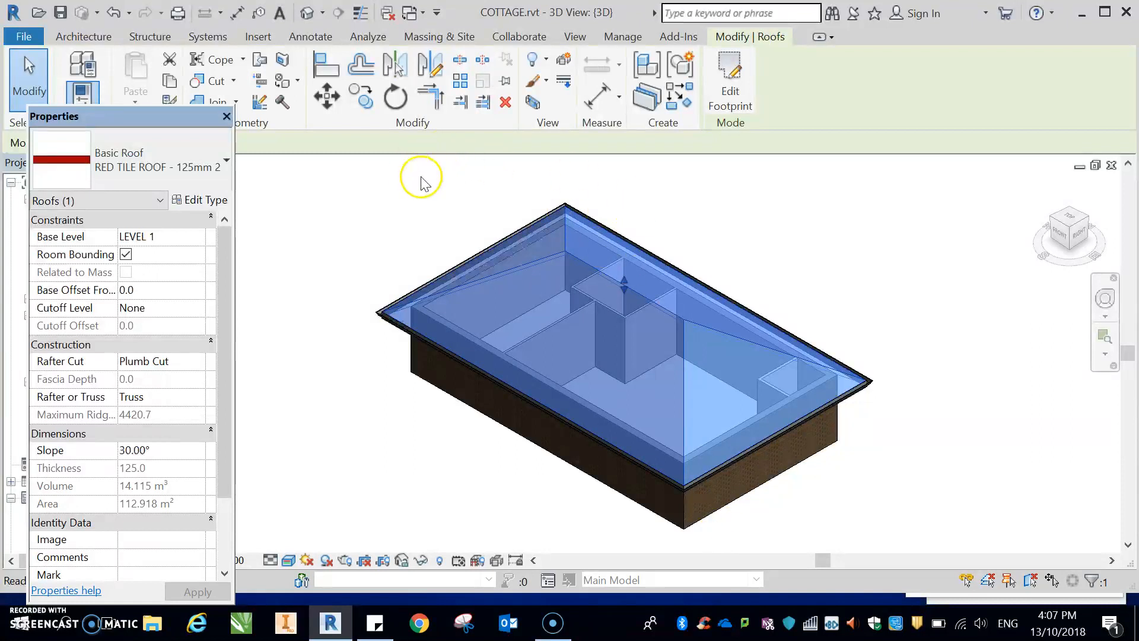
{"action": "left_click", "coordinate": [357, 191]}
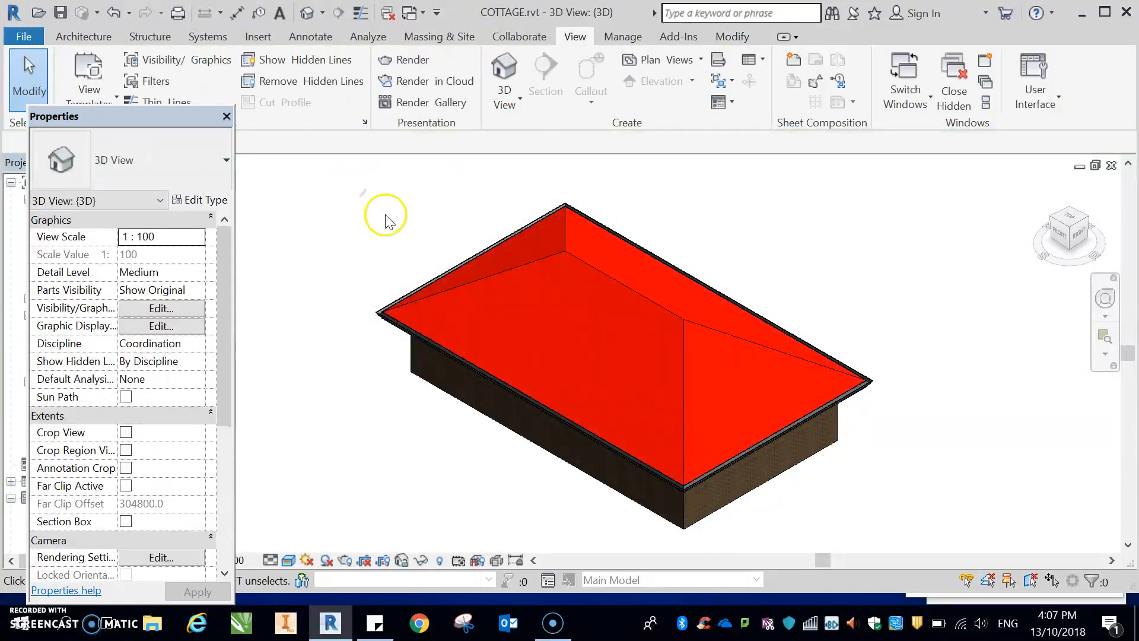
- Check the tile pattern on the roof up close in the 3D view and close the Properties palette
{"action": "scroll", "coordinate": [644, 363], "scroll_direction": "up", "scroll_amount": 5}
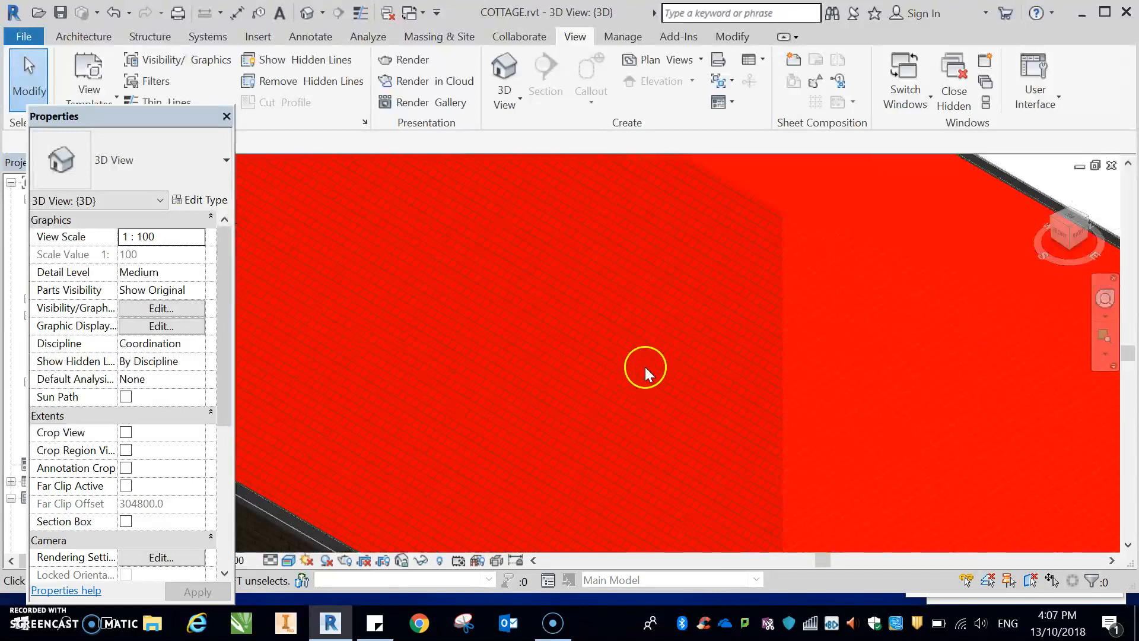
{"action": "scroll", "coordinate": [649, 370], "scroll_direction": "down", "scroll_amount": 5}
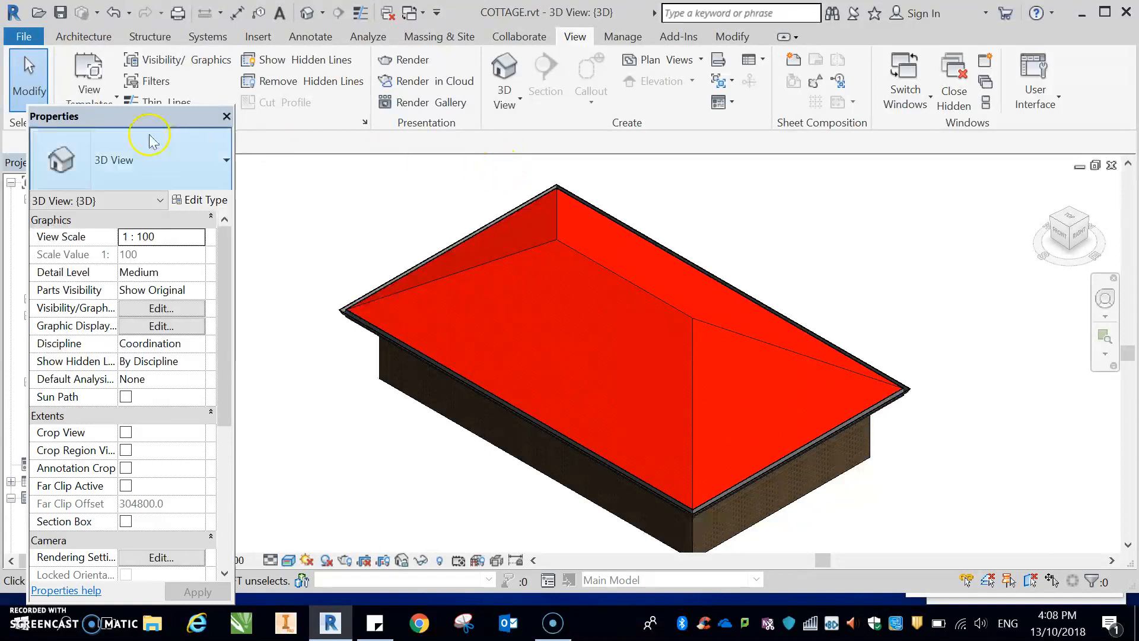
{"action": "left_click", "coordinate": [227, 117]}
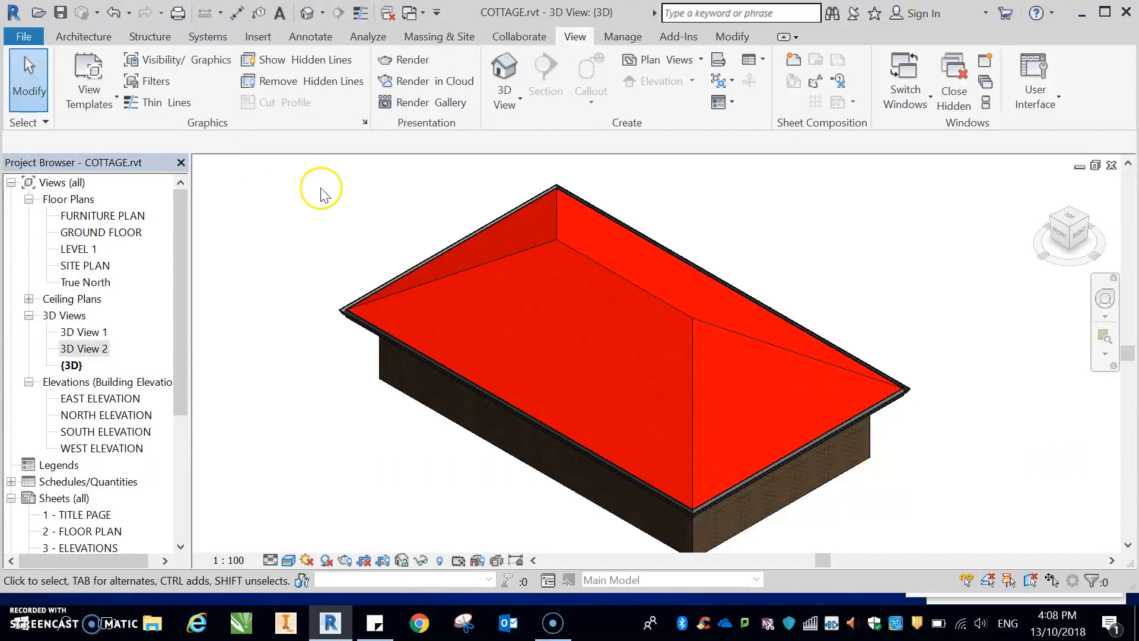